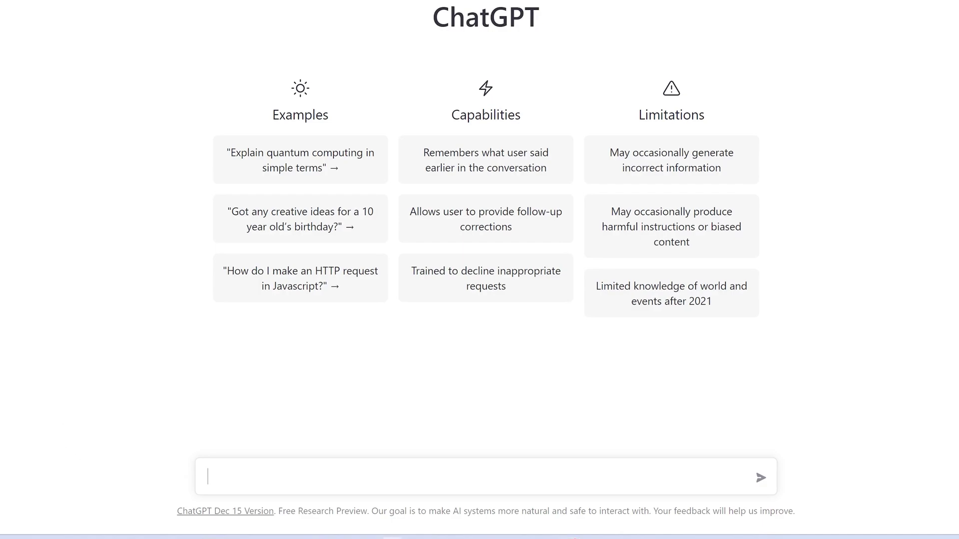
# Step: Paste the prompt 'create an Excel formula to add cells A1 and A2' into ChatGPT
pyautogui.write('create an Excel formula to add cells A1 and A2')
# Step: Request a nested IF letter-grade formula for the score in B2 and select the returned =IF formula to copy
pyautogui.click(257, 475)
pyautogui.write('write an excel formula that if cell B2 is above 90 the value is A, values of 80 to 89 = b, 70 to 79 = C, 60 to 69 = D and anything under 60 is an F')
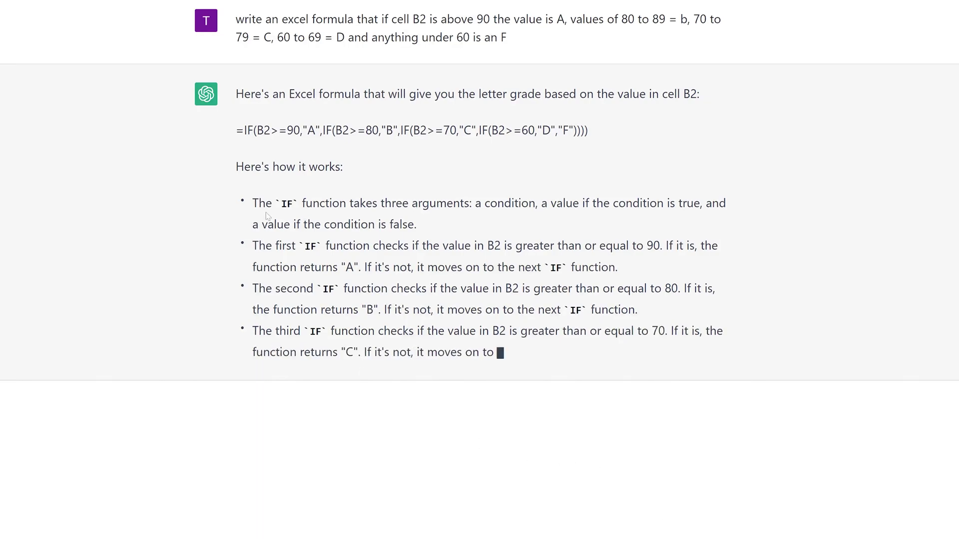
pyautogui.moveTo(236, 130); pyautogui.dragTo(596, 141)
pyautogui.hotkey('ctrl', 'c')
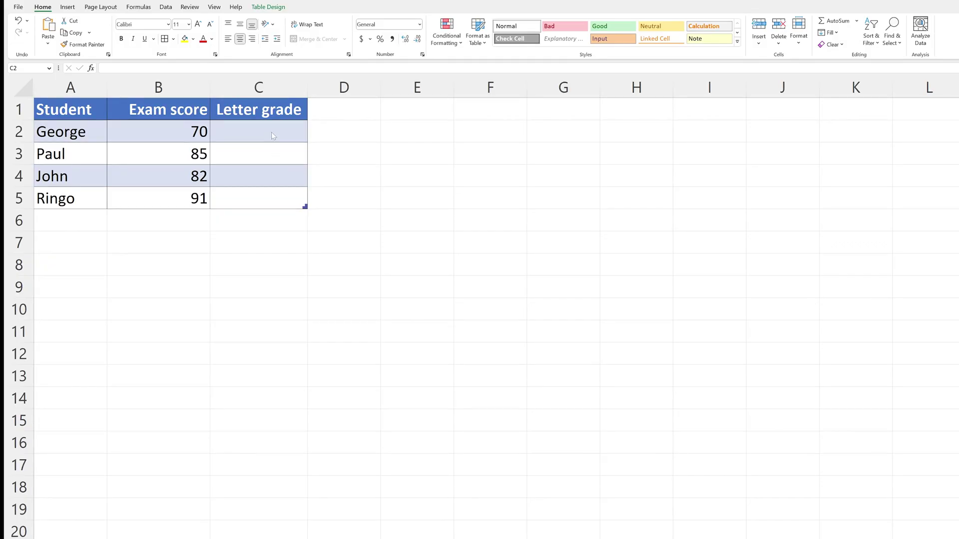
# Step: Paste the nested IF formula into C2 so the Letter grade column fills with C, B, B, A
pyautogui.click(244, 130)
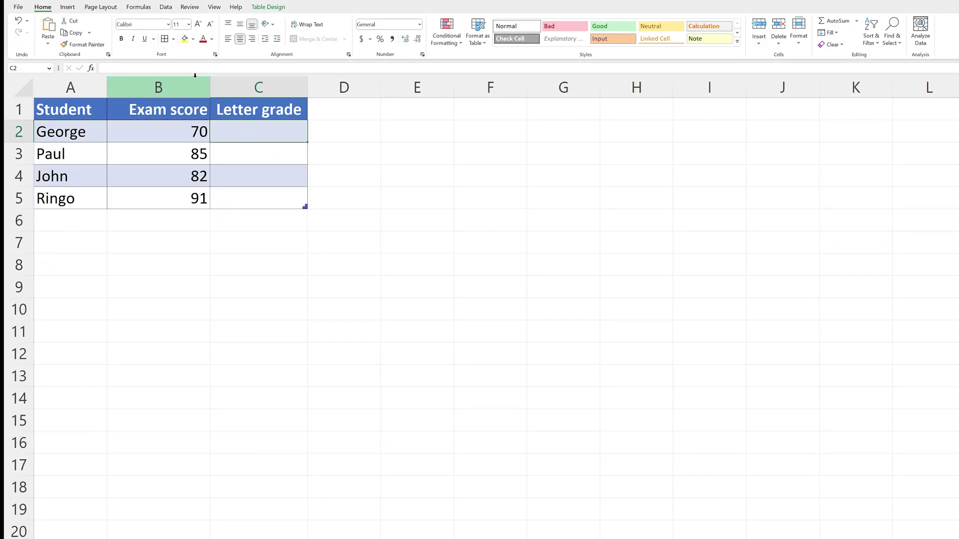
pyautogui.click(103, 68)
pyautogui.hotkey('ctrl', 'v')
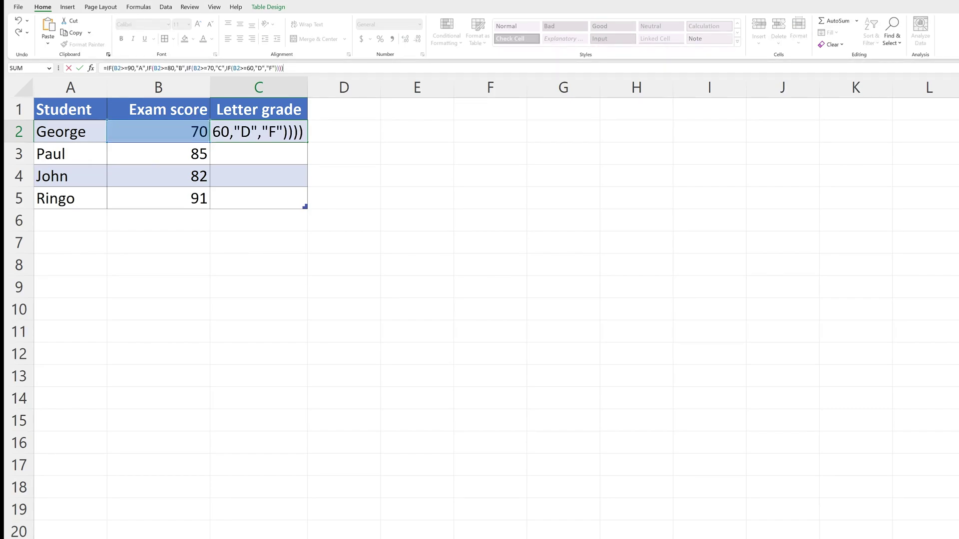
pyautogui.press('Return')
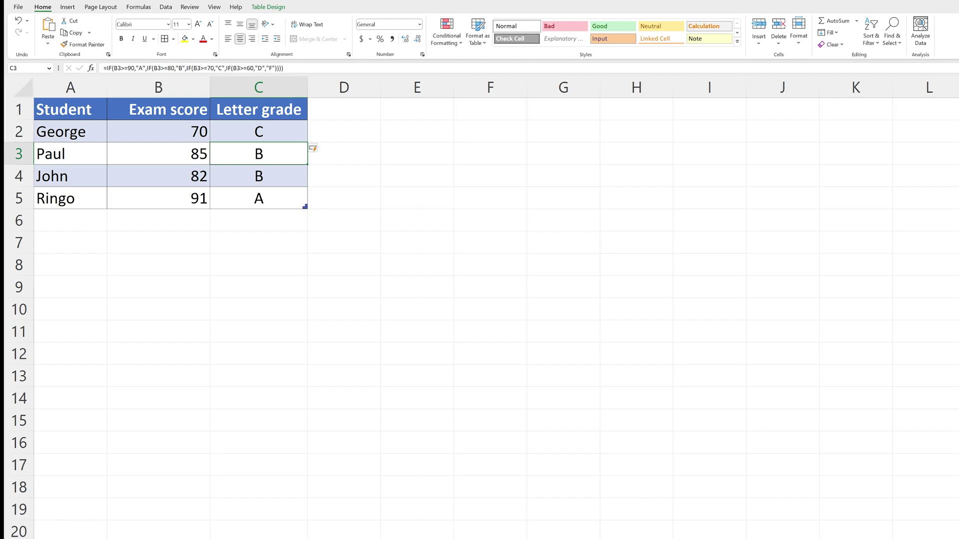
# Step: Test the grades by changing B4 to 50, then 95, then back to 82
pyautogui.click(158, 154)
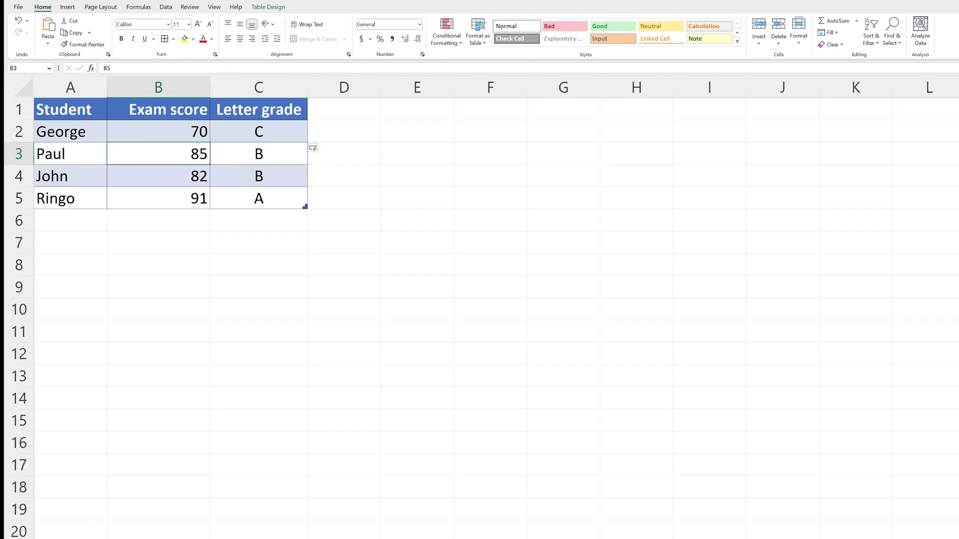
pyautogui.click(158, 176)
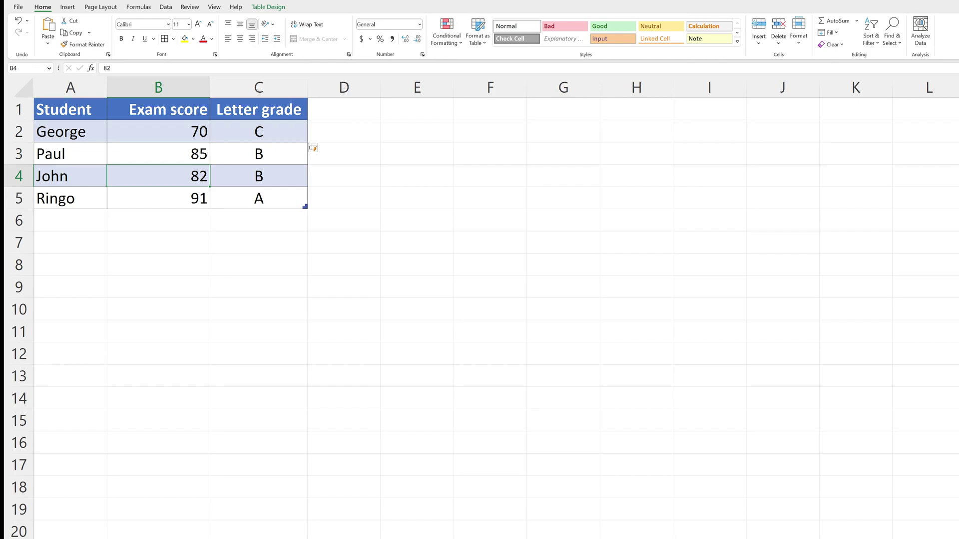
pyautogui.write('50')
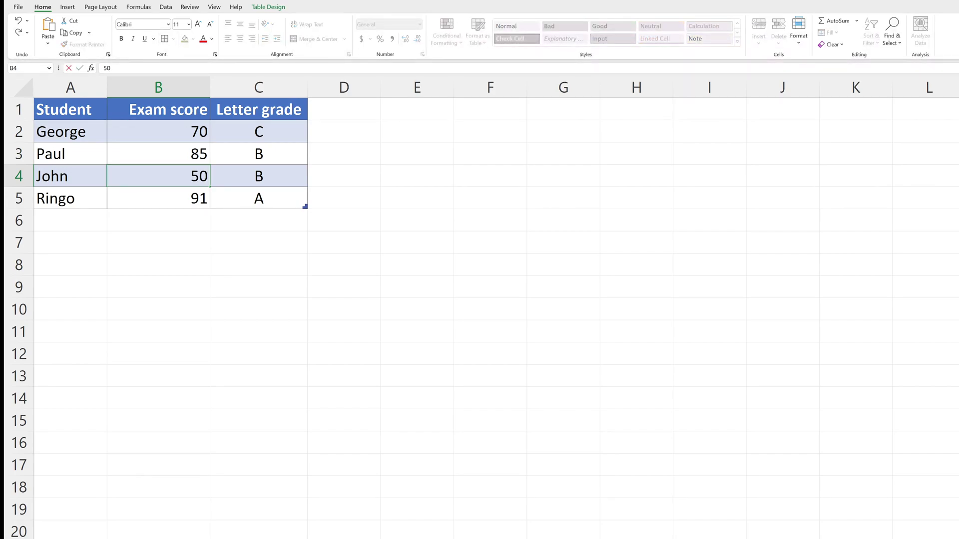
pyautogui.click(159, 198)
pyautogui.click(158, 176)
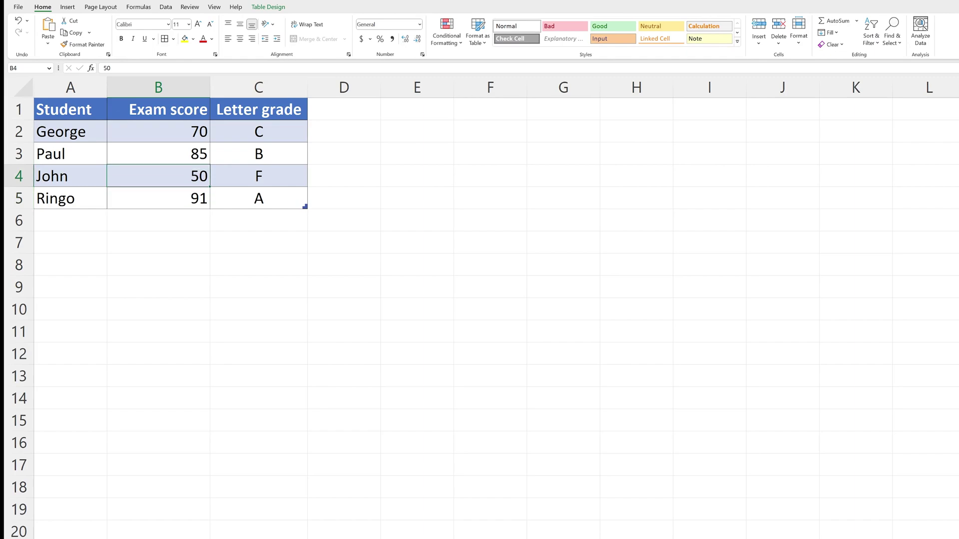
pyautogui.write('95')
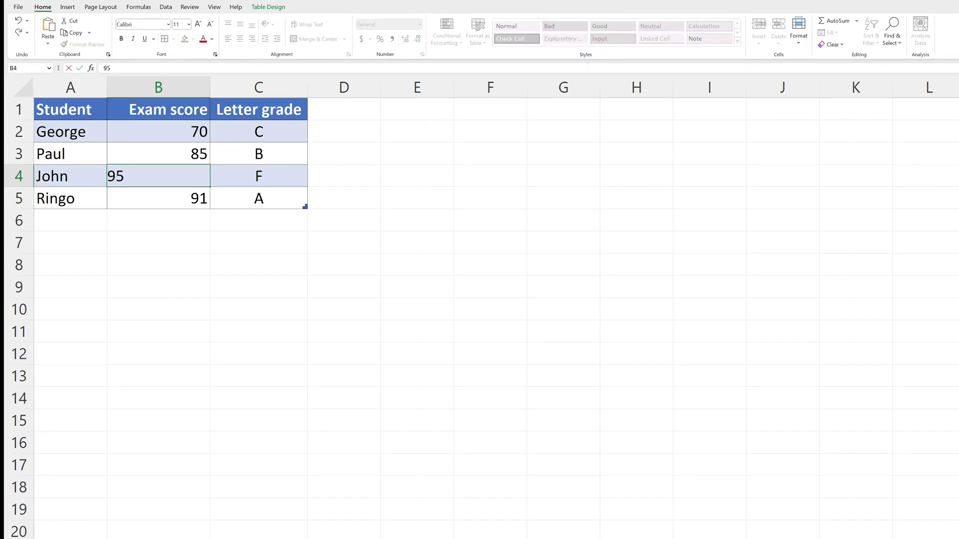
pyautogui.press('Return')
pyautogui.click(158, 176)
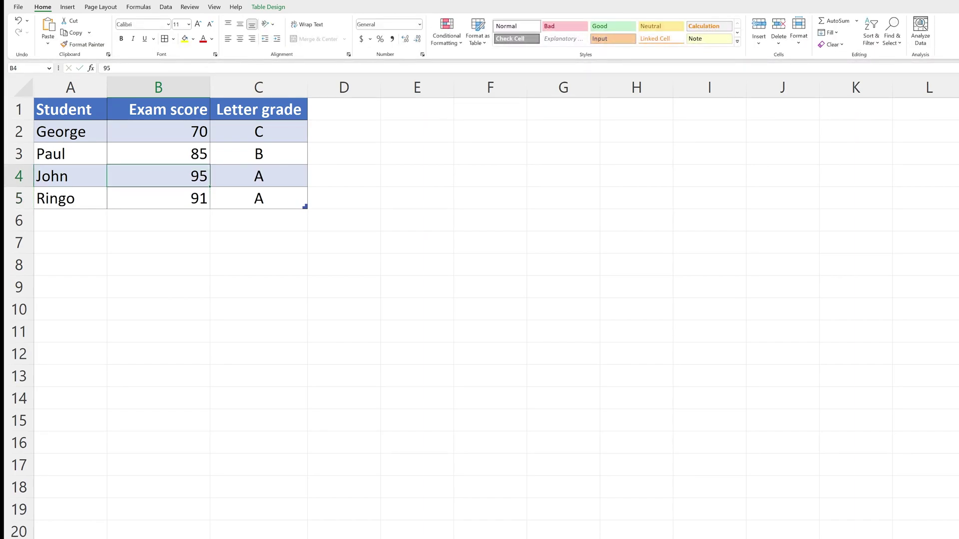
pyautogui.write('82')
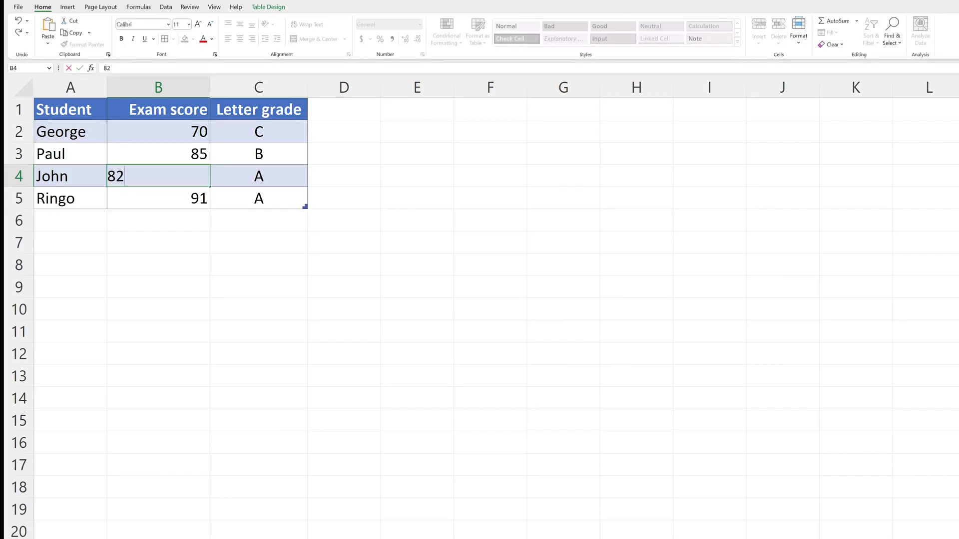
pyautogui.press('Return')
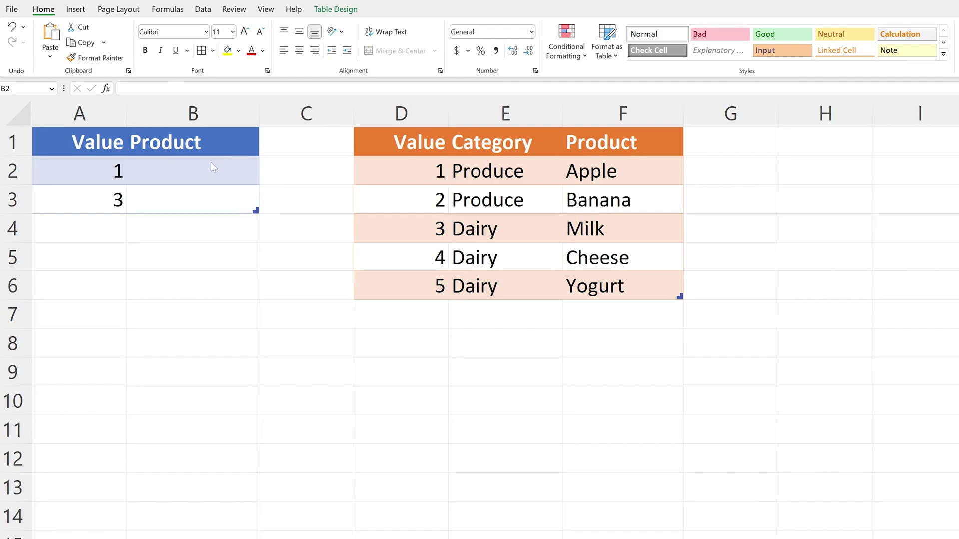
# Step: Walk through lookup values 1 and 3, the Value column, Apple, Milk and Product column F
pyautogui.click(74, 171)
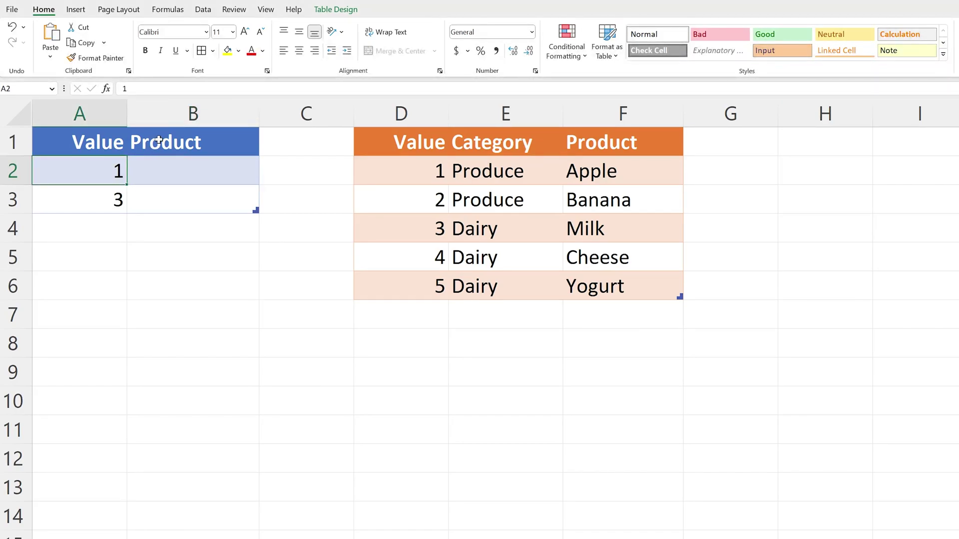
pyautogui.click(373, 169)
pyautogui.click(615, 173)
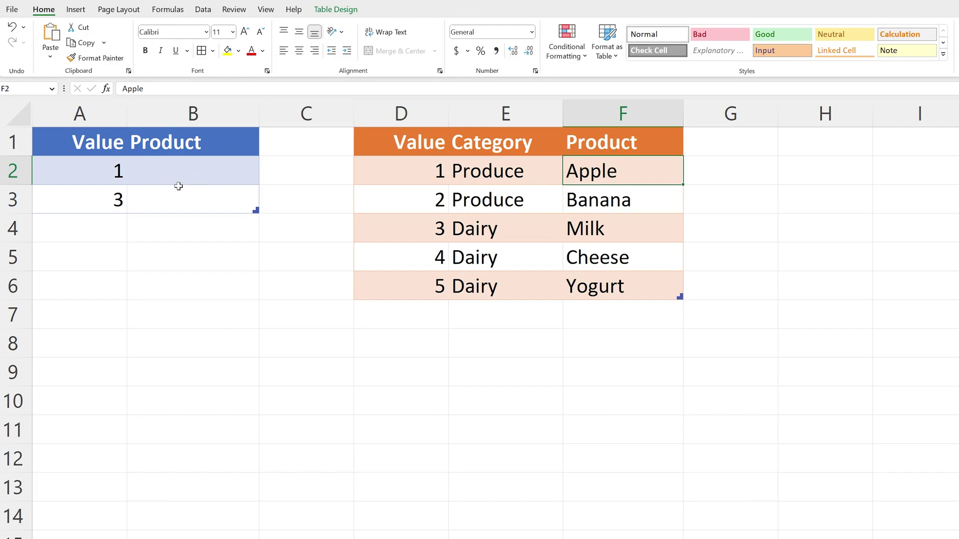
pyautogui.click(94, 199)
pyautogui.click(585, 231)
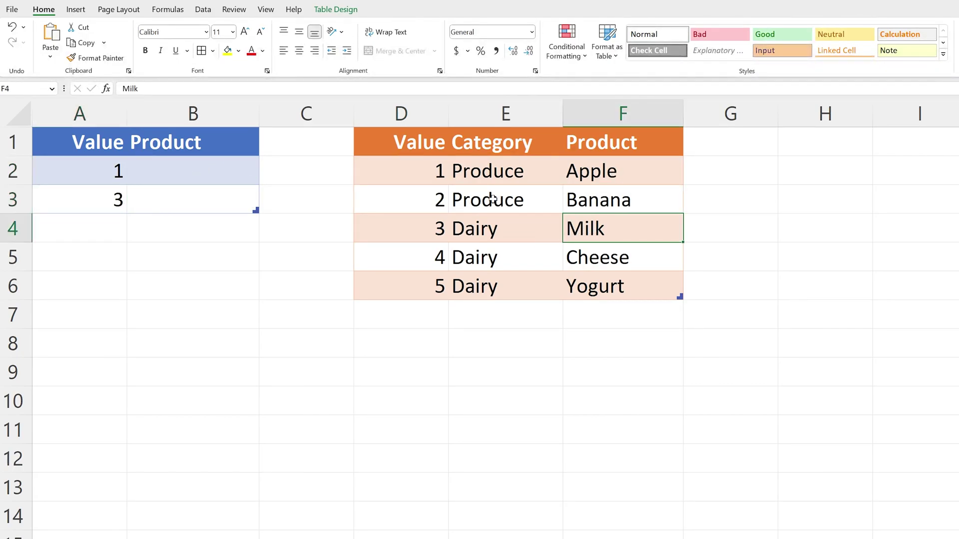
pyautogui.click(615, 105)
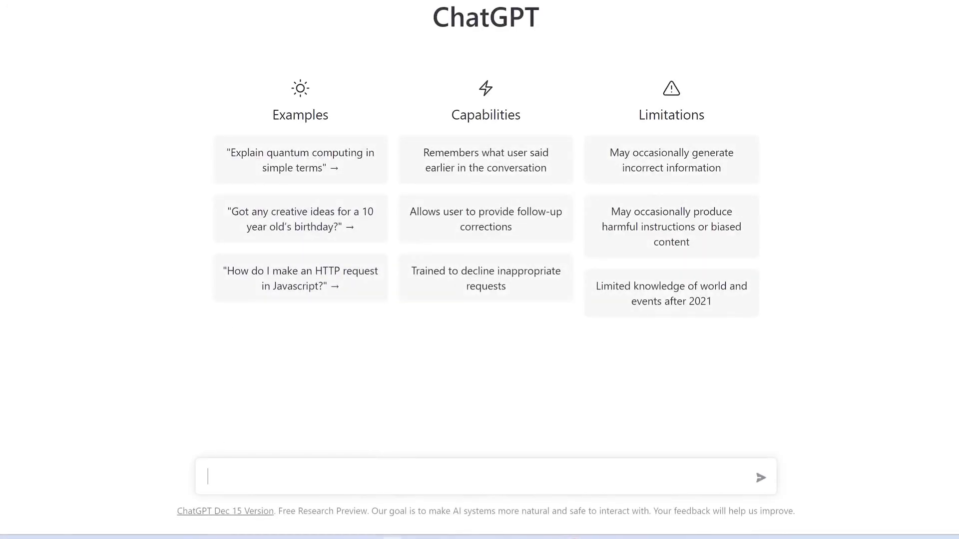
# Step: Type a VLOOKUP prompt: lookup A2, locked table D2 to F6, return Column F, exact match
pyautogui.write('Create a vlookup.')
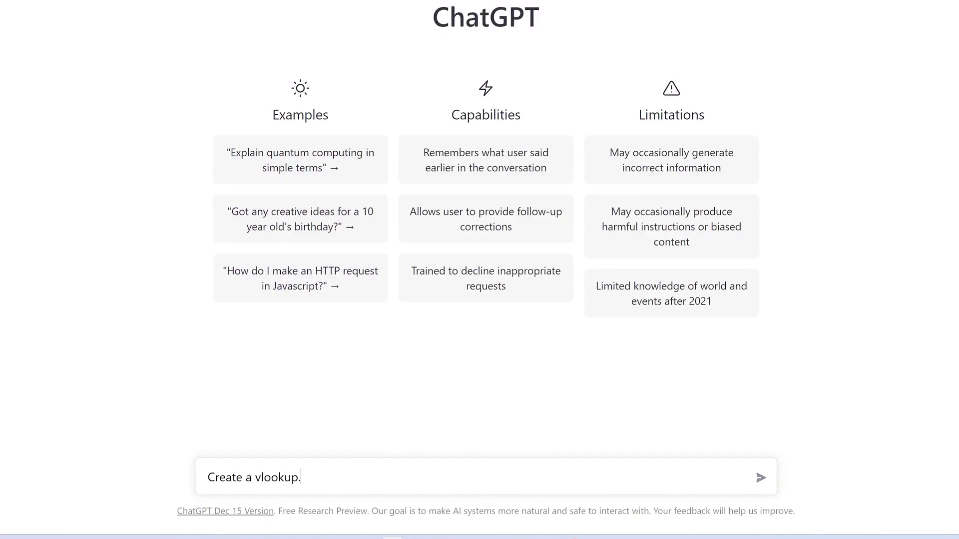
pyautogui.write(' The lookup value is in c')
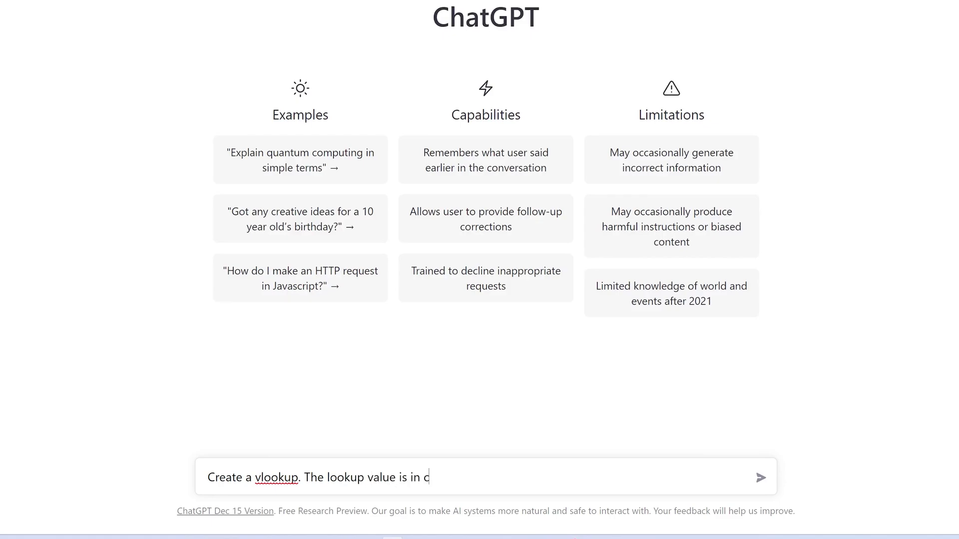
pyautogui.write('ell A2. The table is ')
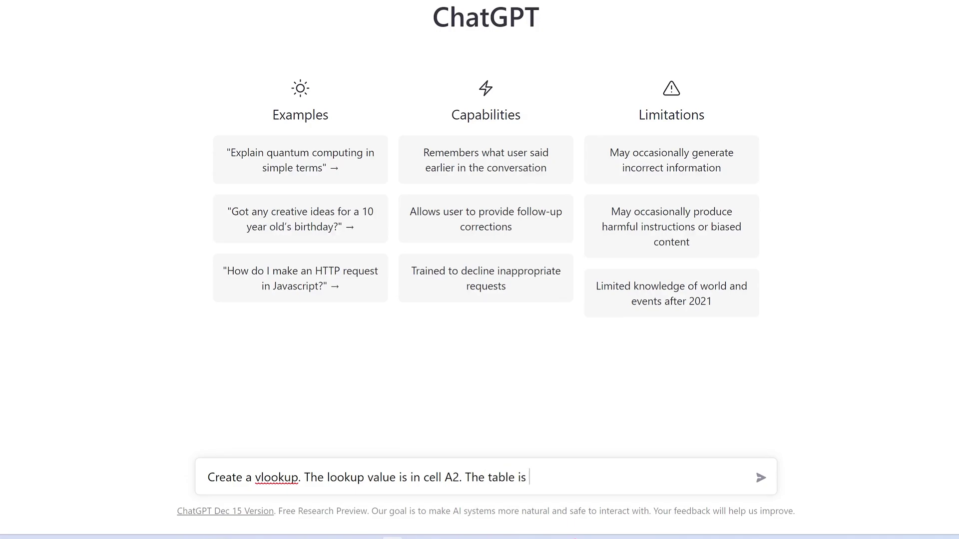
pyautogui.write('D2 to F6. Lock the ta')
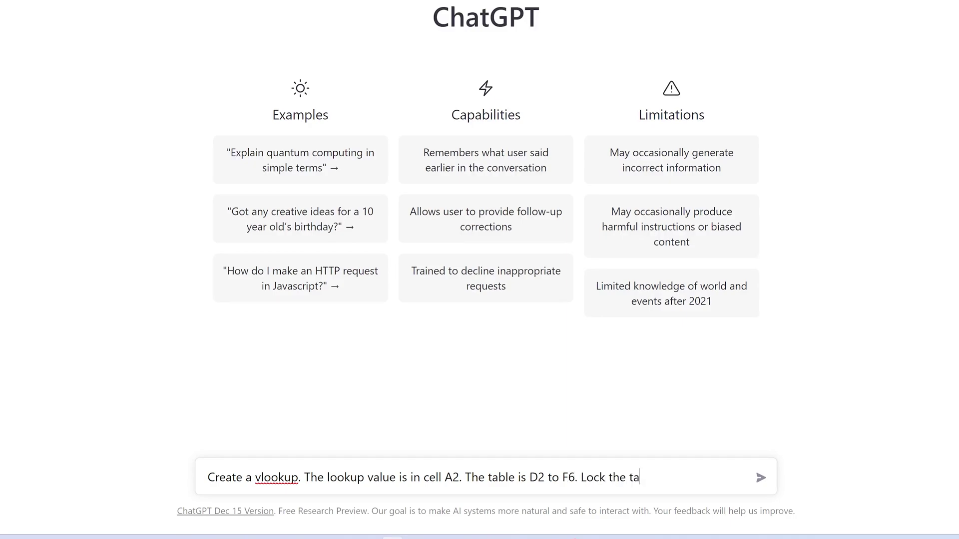
pyautogui.write('ble reference. Teh')
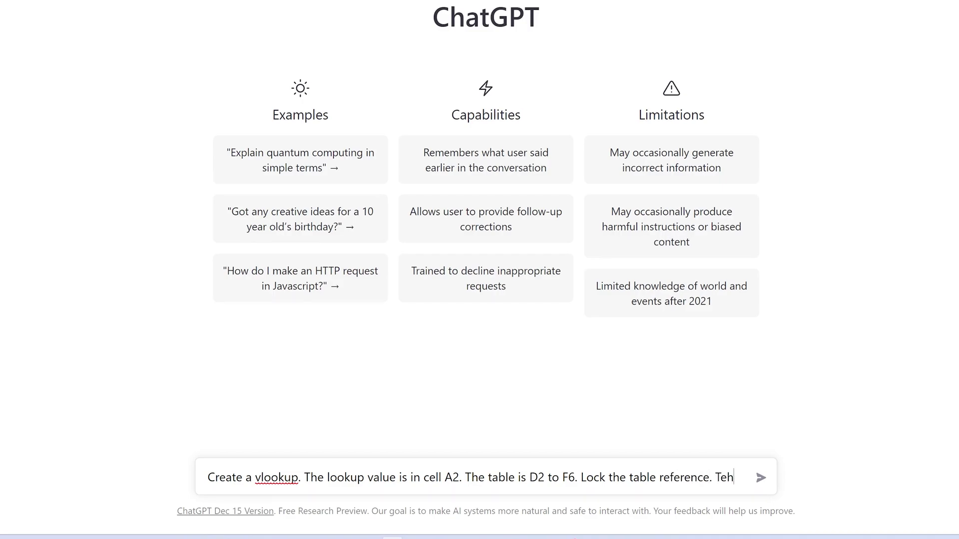
pyautogui.press('BackSpace')
pyautogui.press('BackSpace')
pyautogui.write('he retur')
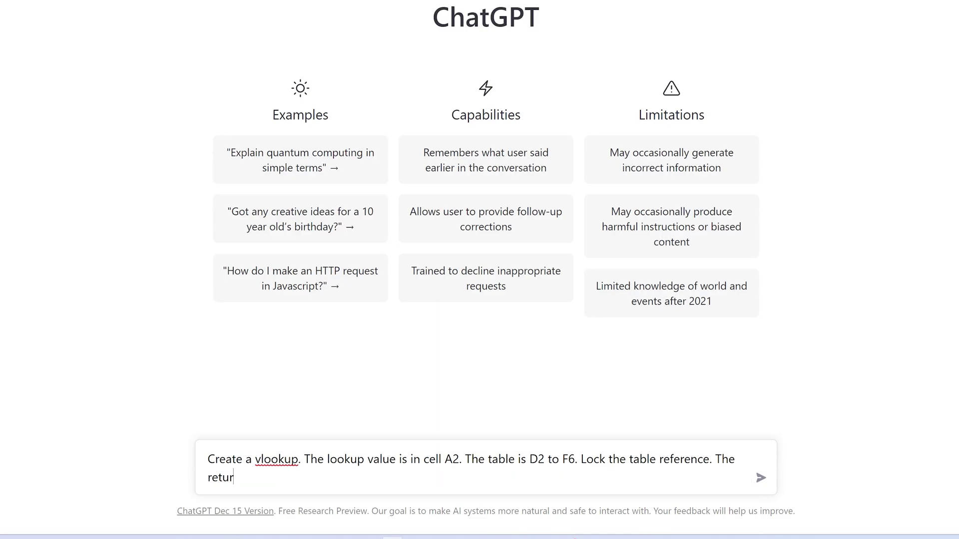
pyautogui.write('ned value is in Column F')
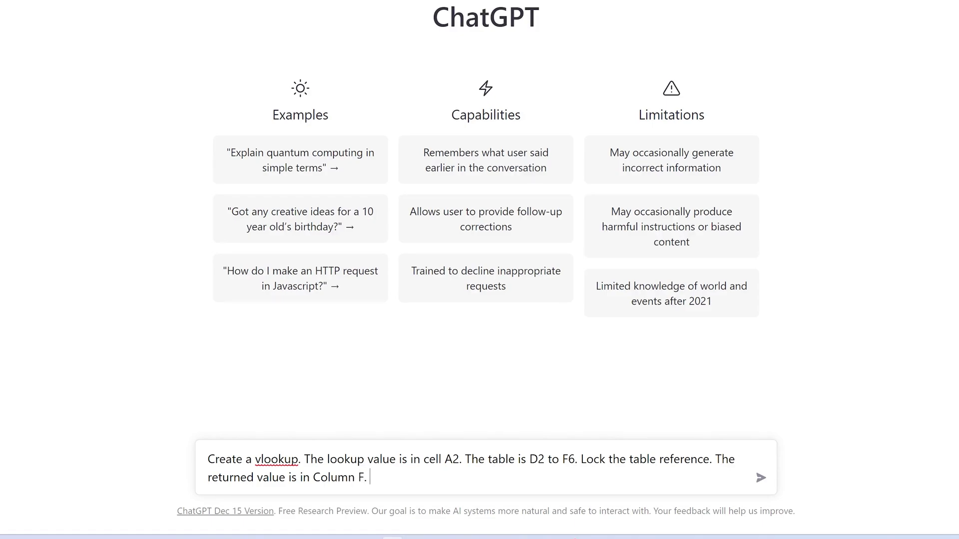
pyautogui.write('. I want an exact match')
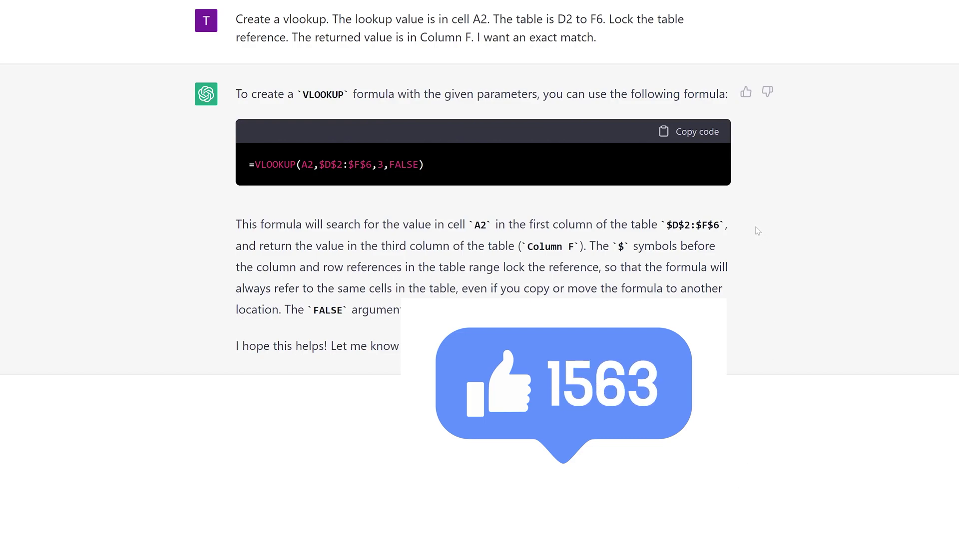
# Step: Copy ChatGPT's VLOOKUP formula into B2 so the column returns Apple and Milk
pyautogui.click(704, 133)
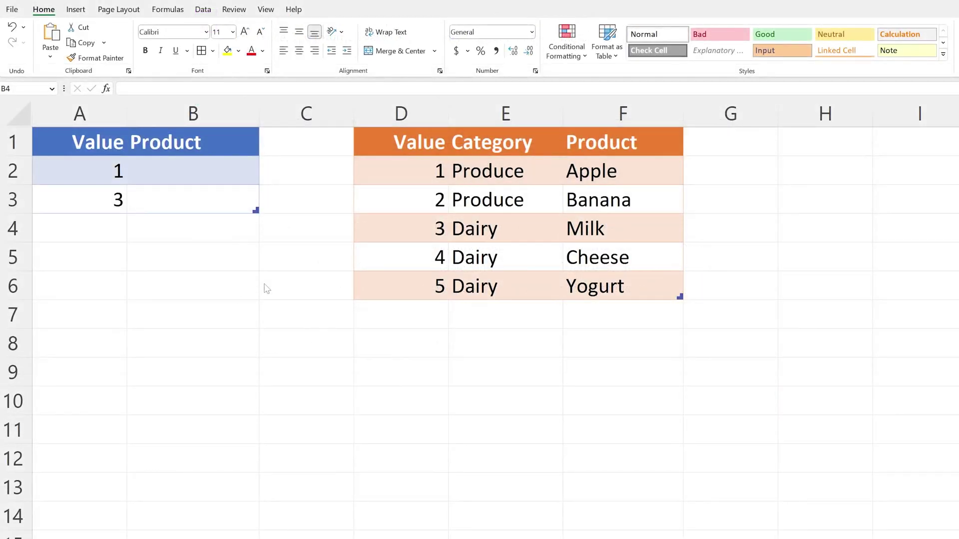
pyautogui.click(210, 174)
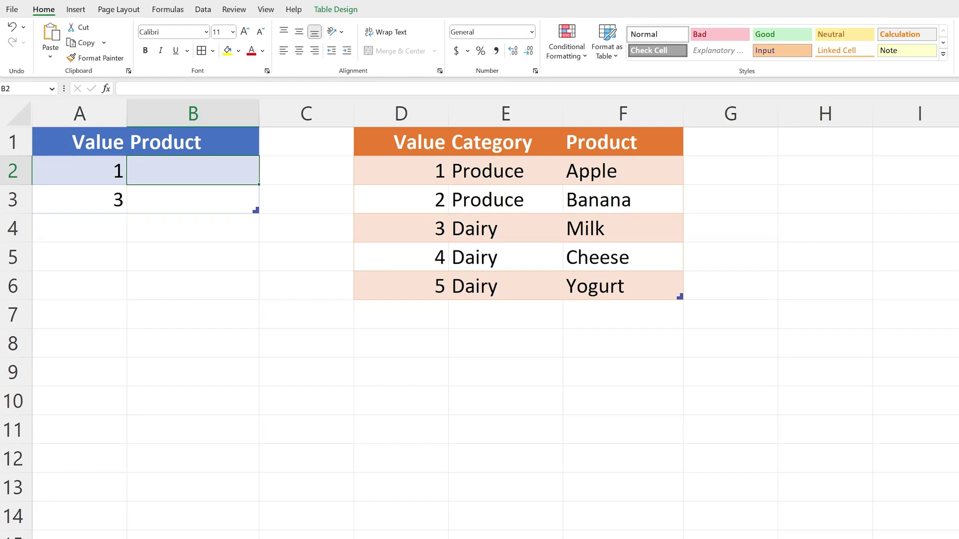
pyautogui.press('F2')
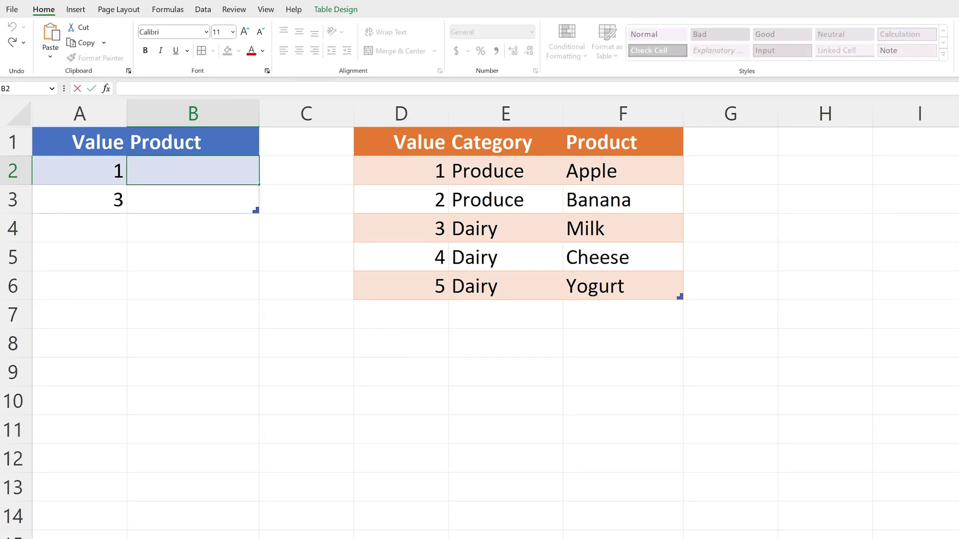
pyautogui.hotkey('ctrl', 'v')
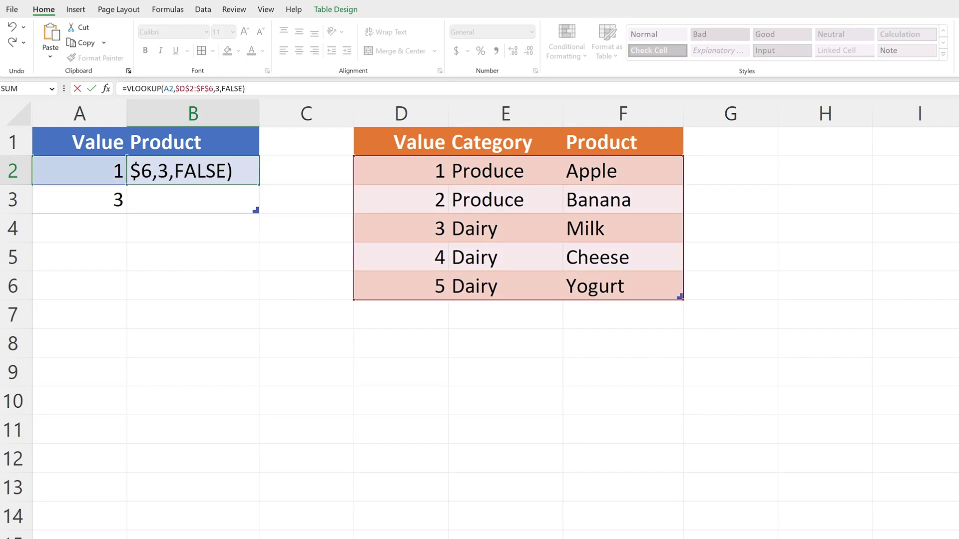
pyautogui.press('Return')
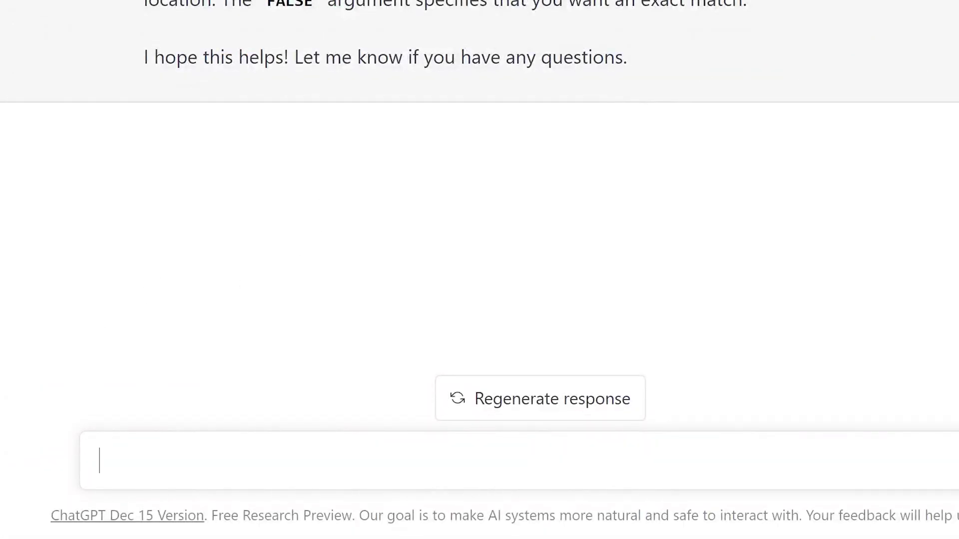
# Step: Ask ChatGPT to 'restate this formula as an index match example'
pyautogui.write('restate ')
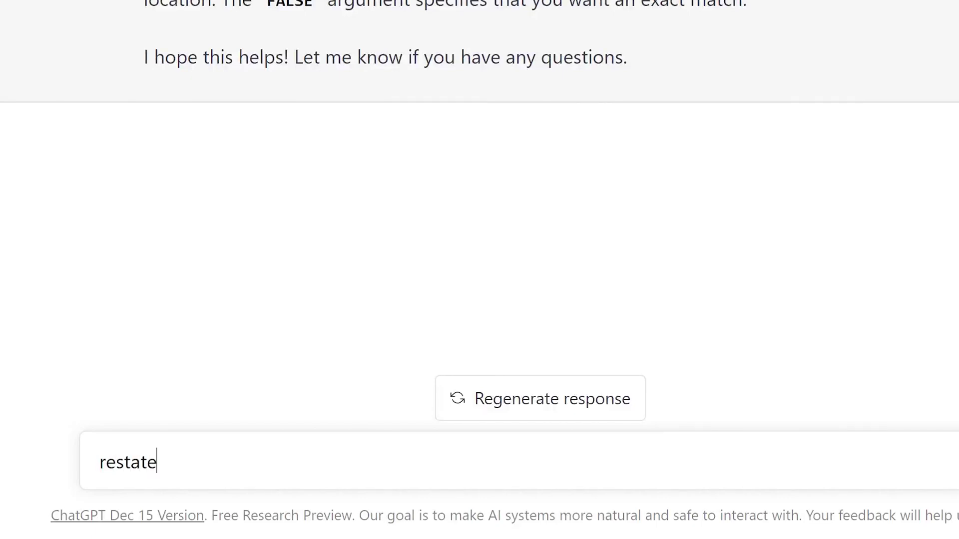
pyautogui.write('this formula asn')
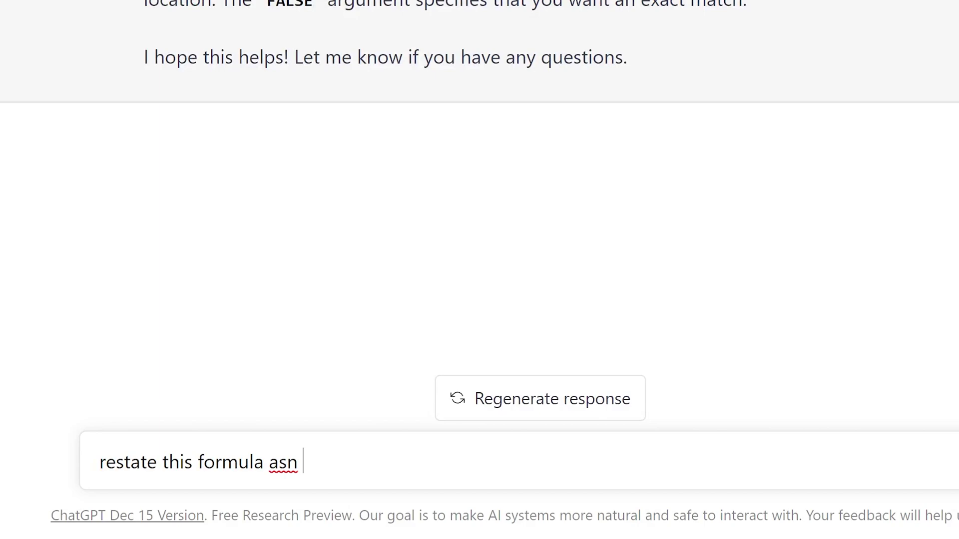
pyautogui.press('BackSpace')
pyautogui.press('BackSpace')
pyautogui.write('an index')
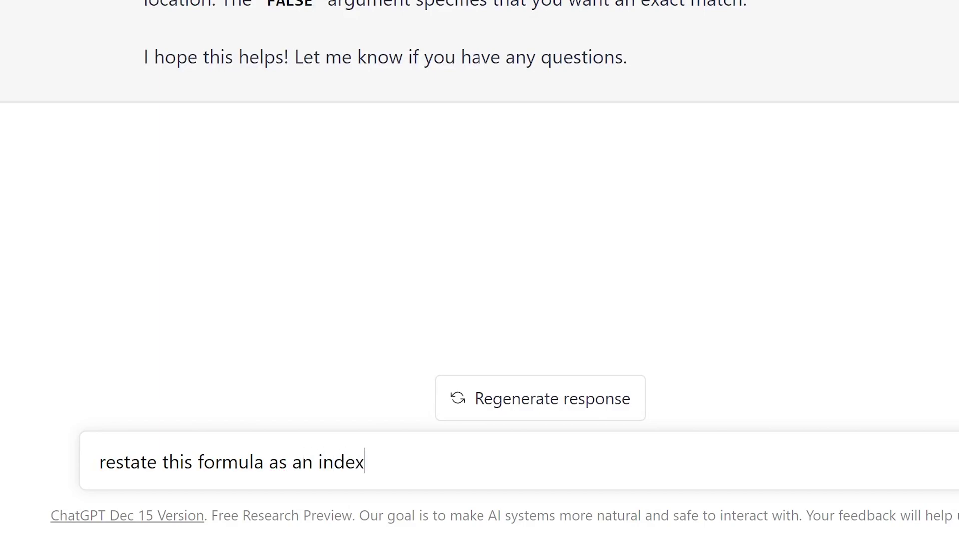
pyautogui.write(' match exam')
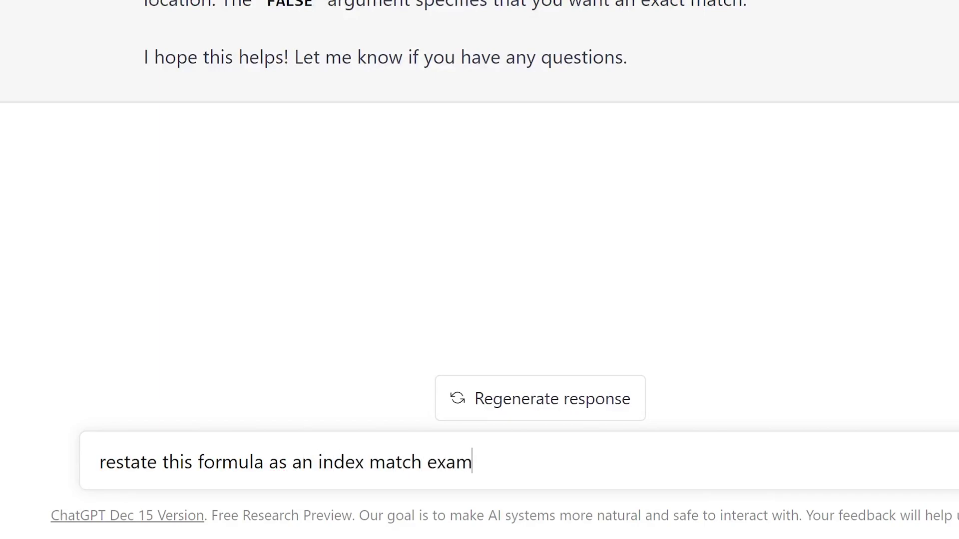
pyautogui.write('ple')
pyautogui.press('Return')
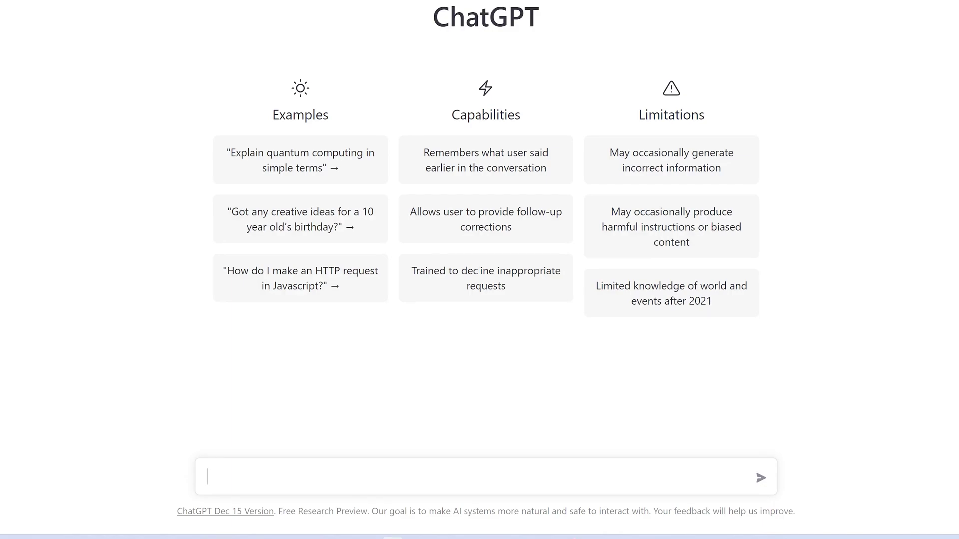
# Step: Request 'create a csv file of all US states, the abbreviation and the population'
pyautogui.write('create a csv file of all ')
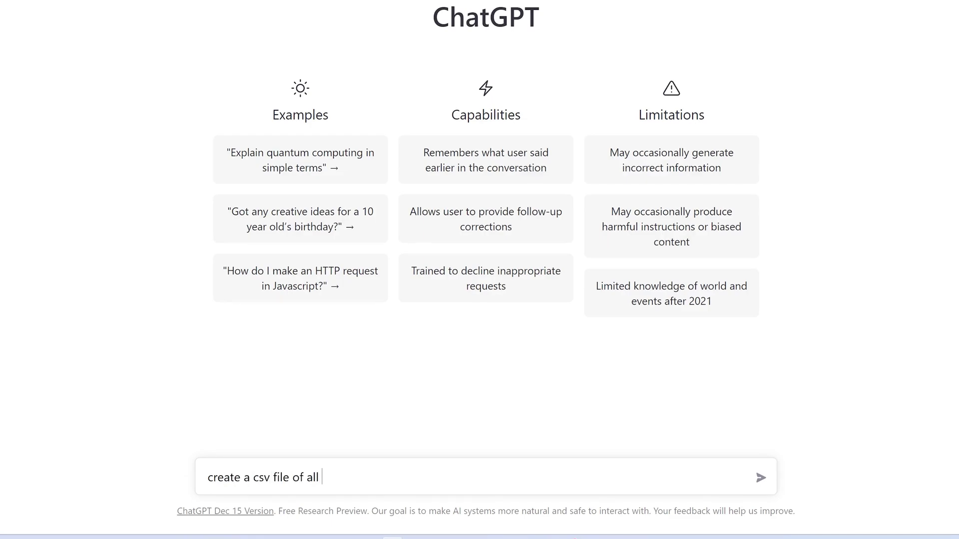
pyautogui.write('US states, the abbrevci')
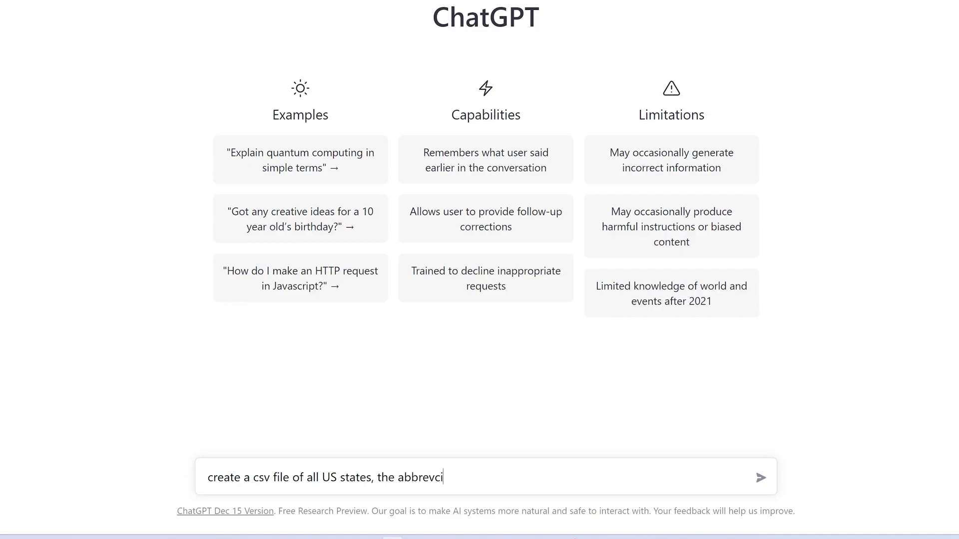
pyautogui.press('BackSpace')
pyautogui.write('iation and the population')
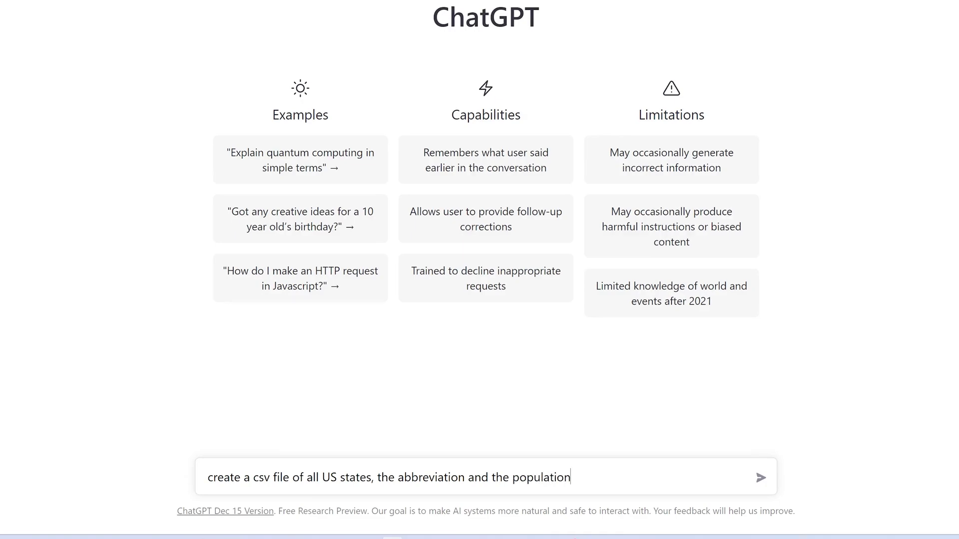
pyautogui.press('Return')
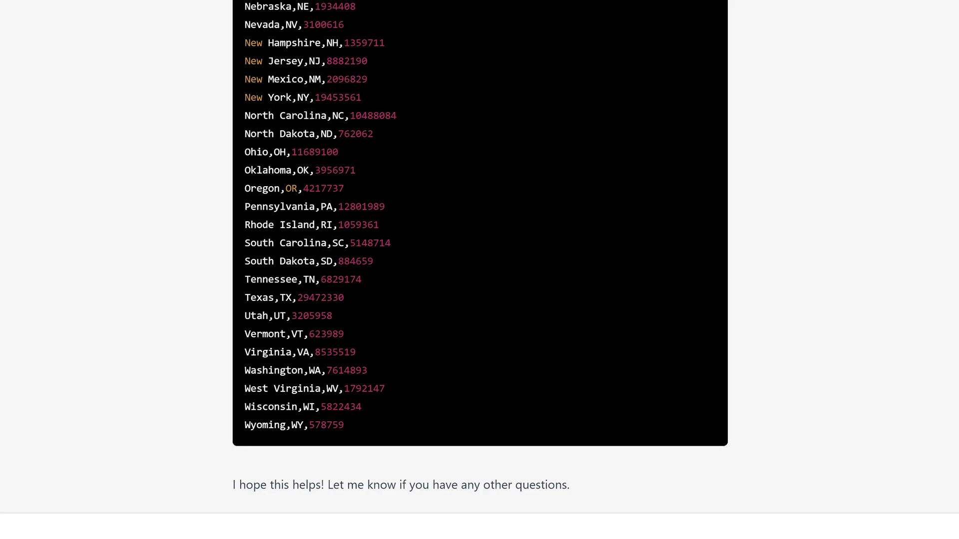
# Step: Send the prompt 'create an excel haiku about XLOOKUP'
pyautogui.press('Return')
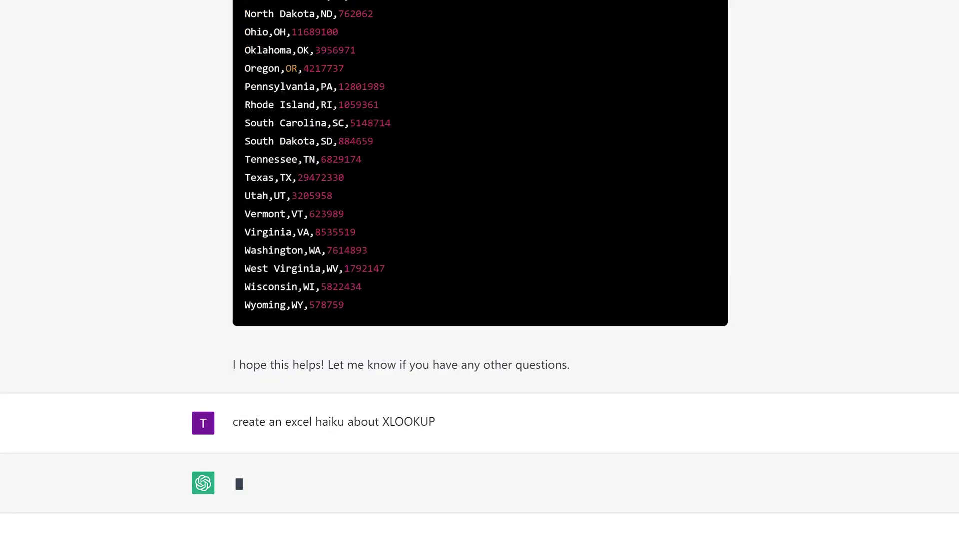